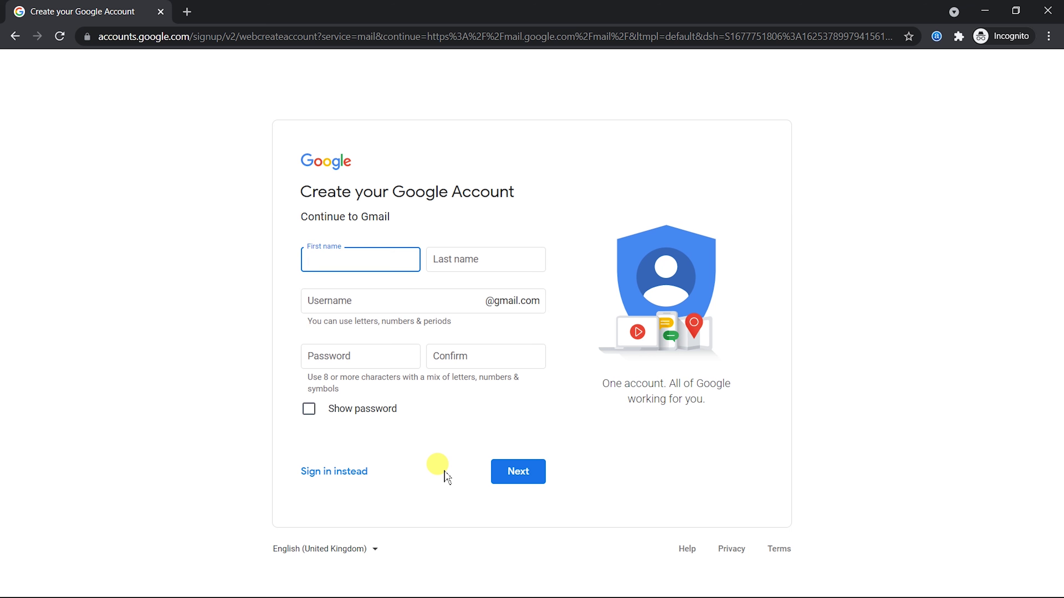
Enter the first name, last name and a desired username, which Google reports as taken and suggests an alternative.
key("Tab")
key("Tab")
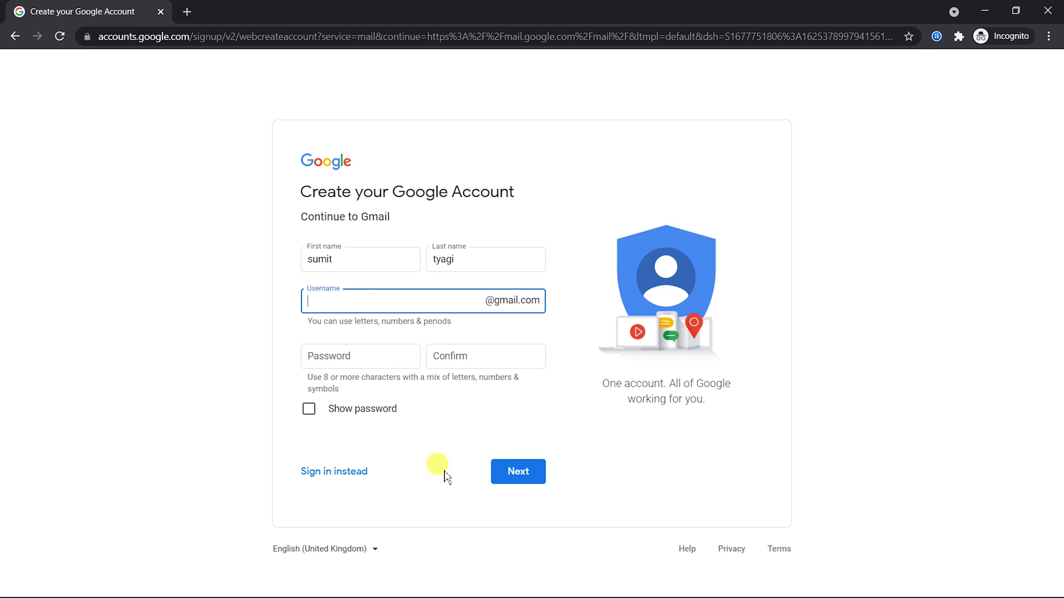
key("Tab")
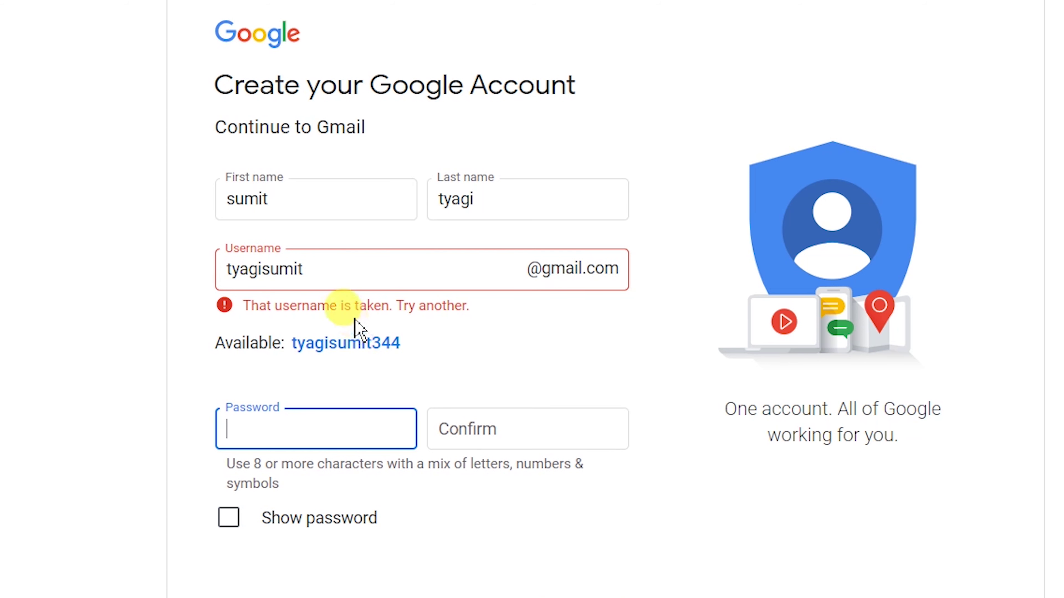
Adopt the suggested username, enter and confirm the account password, and submit the form.
left_click(363, 344)
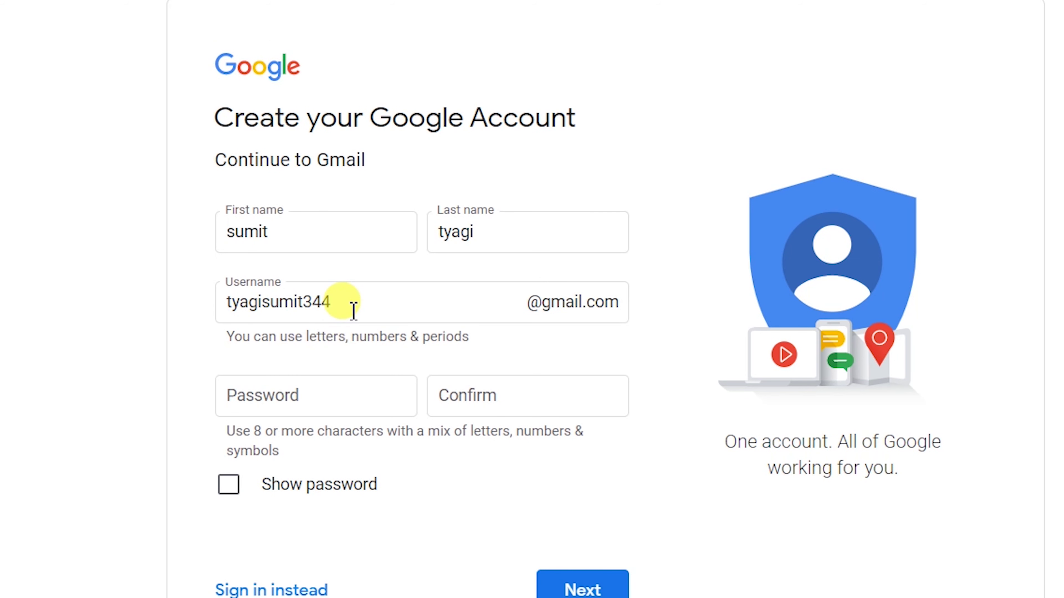
left_click(343, 405)
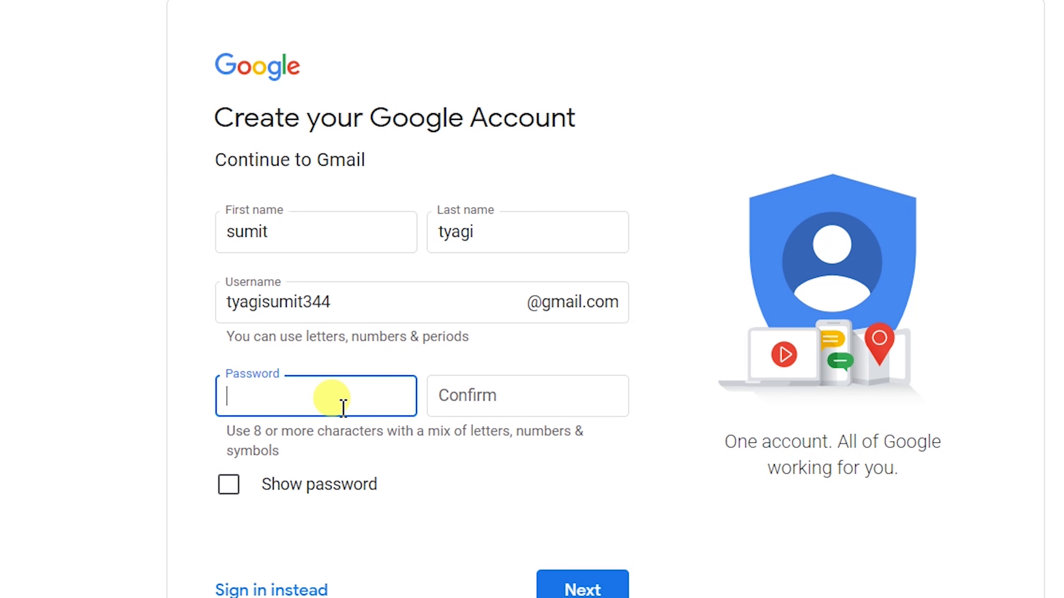
type("********")
key("Tab")
type("*********")
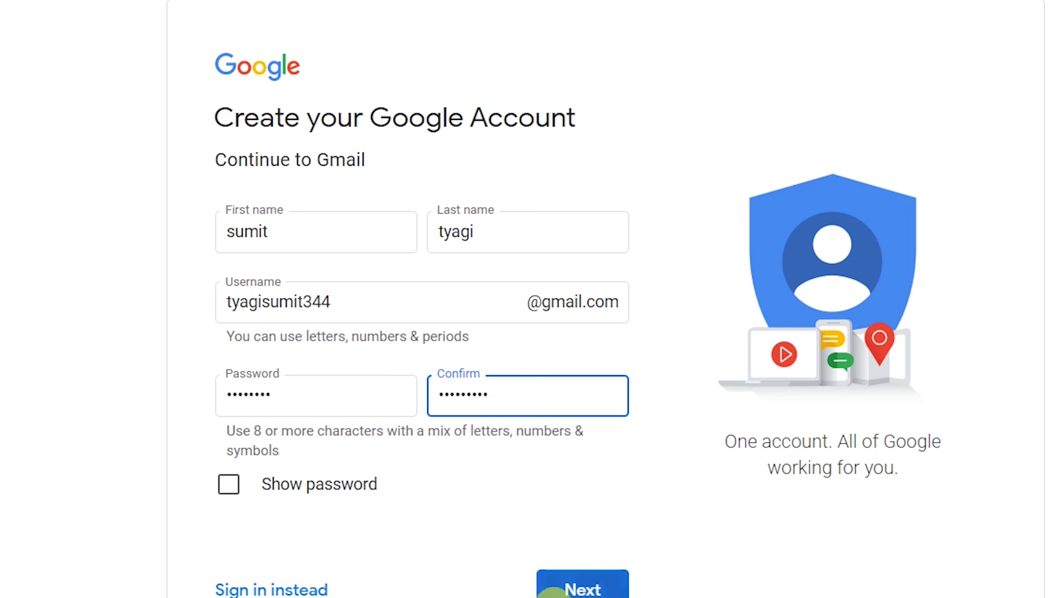
left_click(606, 589)
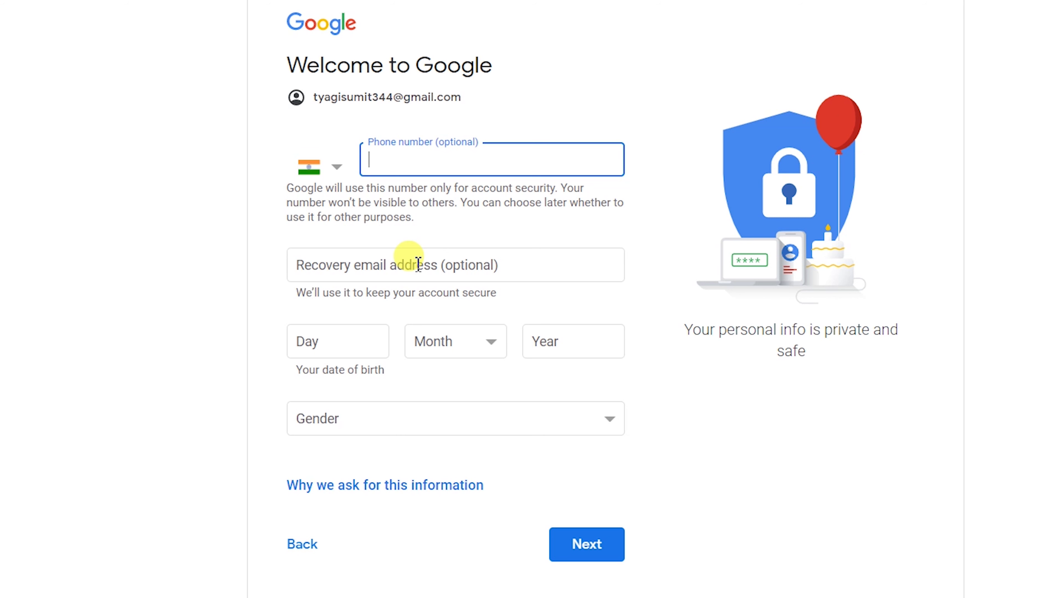
Paste the phone number, enter birth date 01 January 1988, and set gender to Male.
key("ctrl+v")
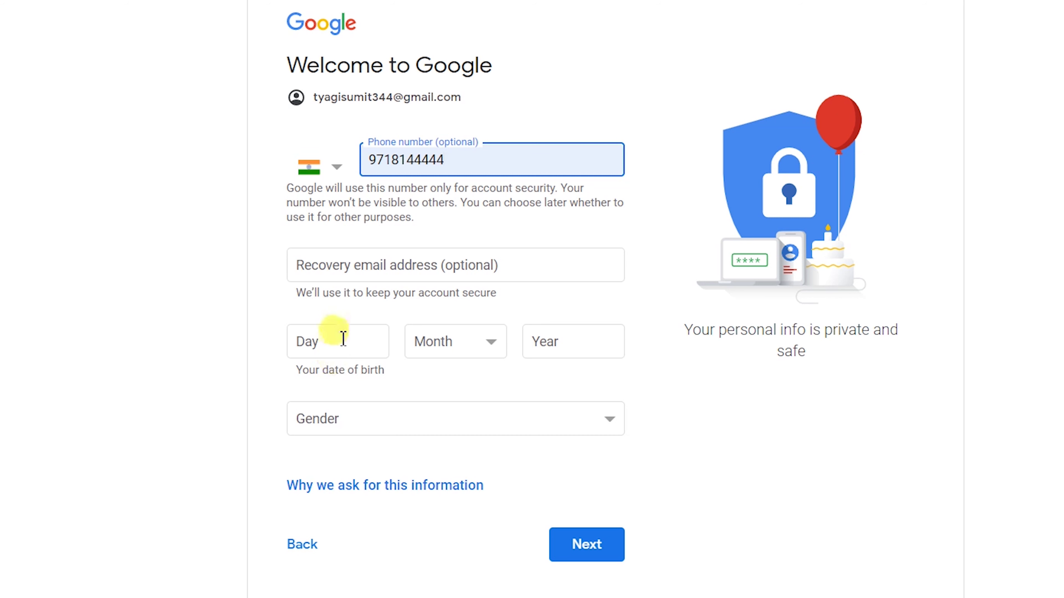
left_click(343, 338)
type("0")
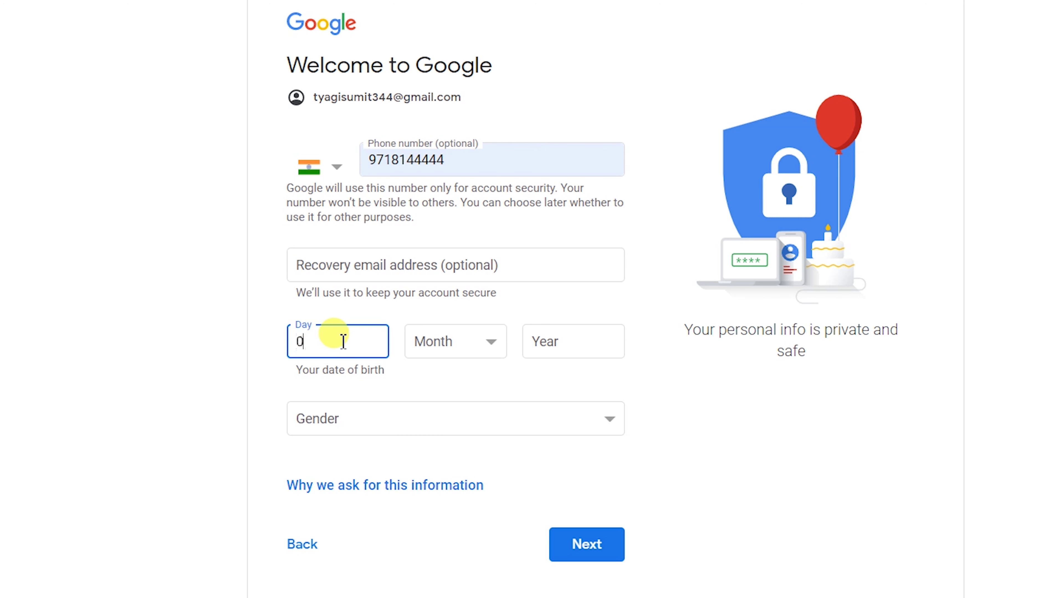
type("1")
key("Tab")
key("Tab")
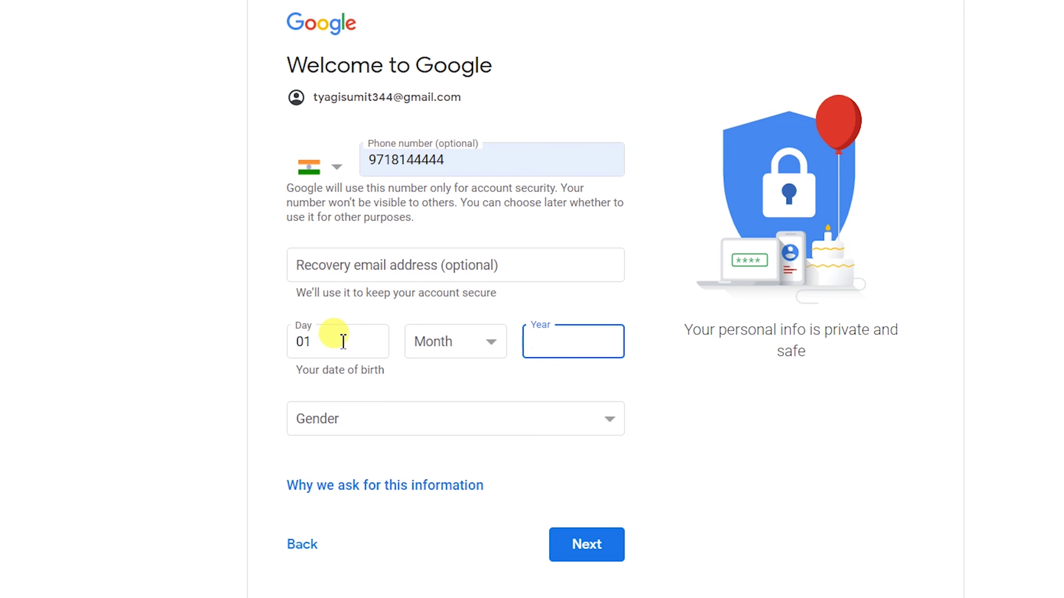
key("shift+Tab")
key("Down")
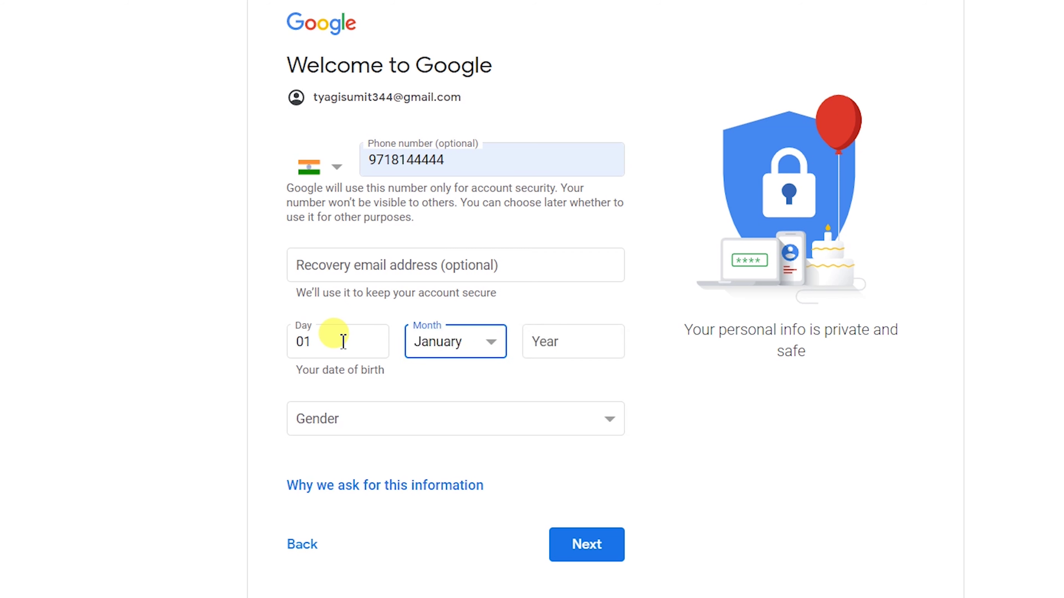
key("Tab")
type("1988")
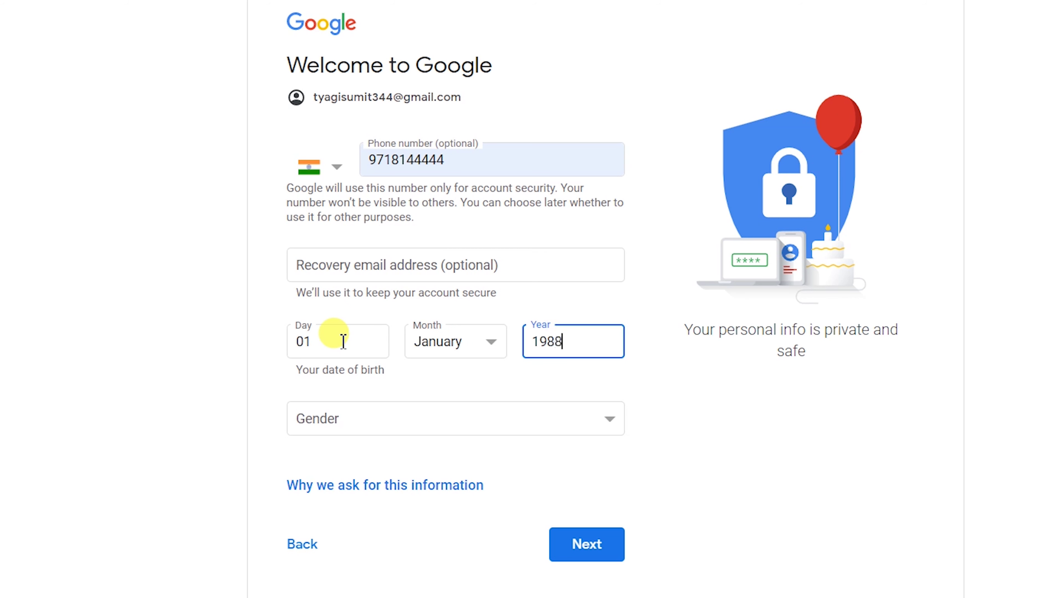
key("Tab")
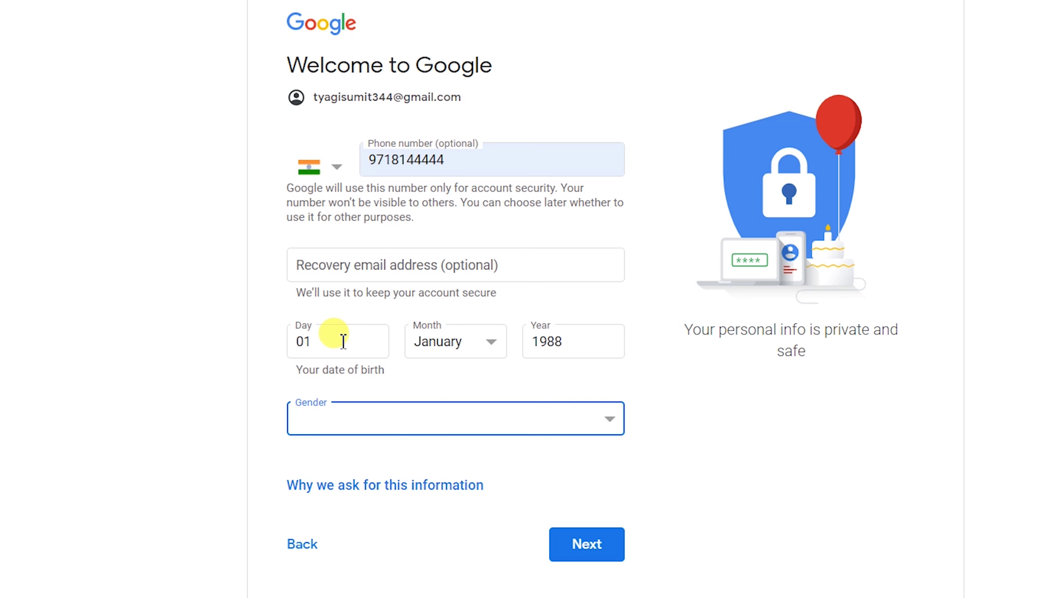
left_click(390, 429)
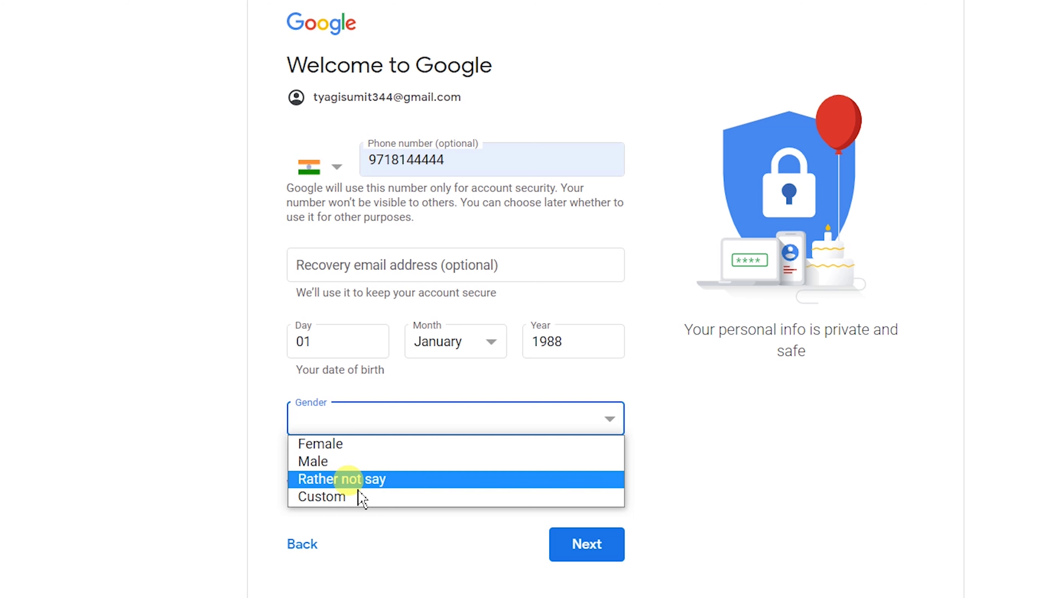
left_click(350, 461)
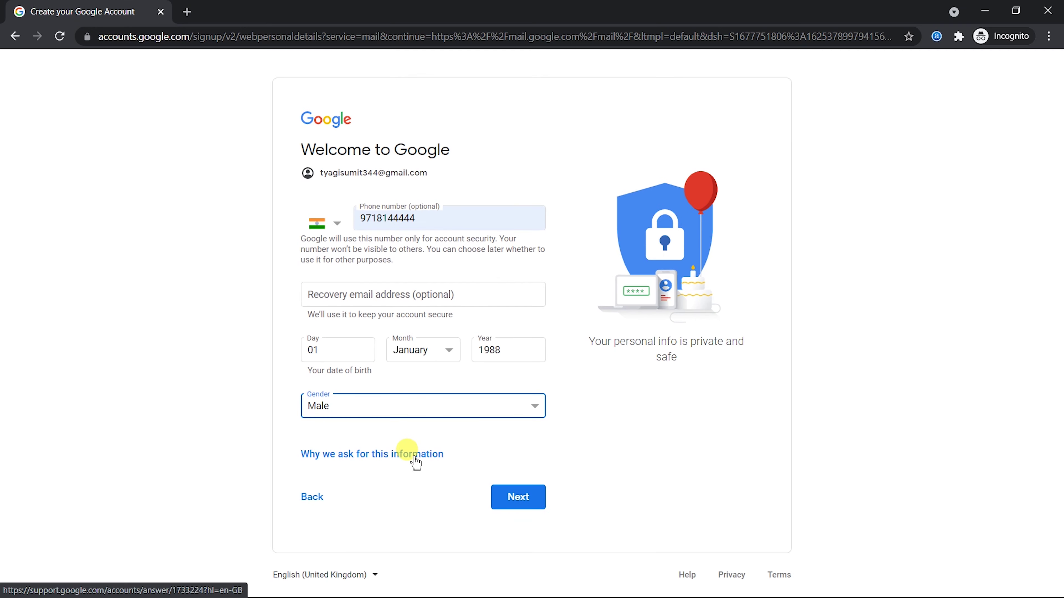
Read the 'Why we ask for this information' help, then return to sign-up and submit the details.
left_click(414, 458)
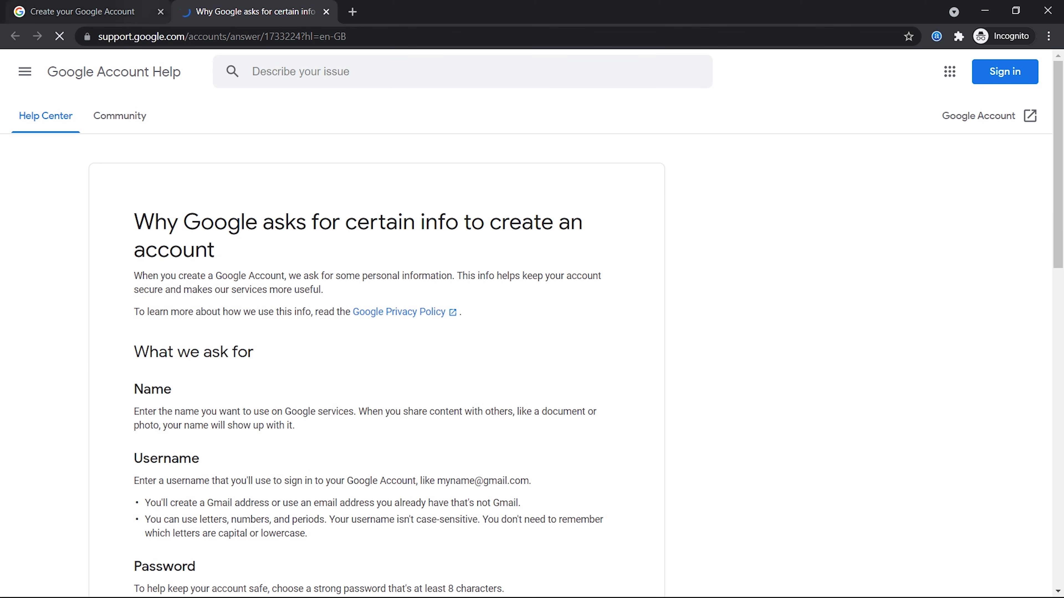
left_click(126, 11)
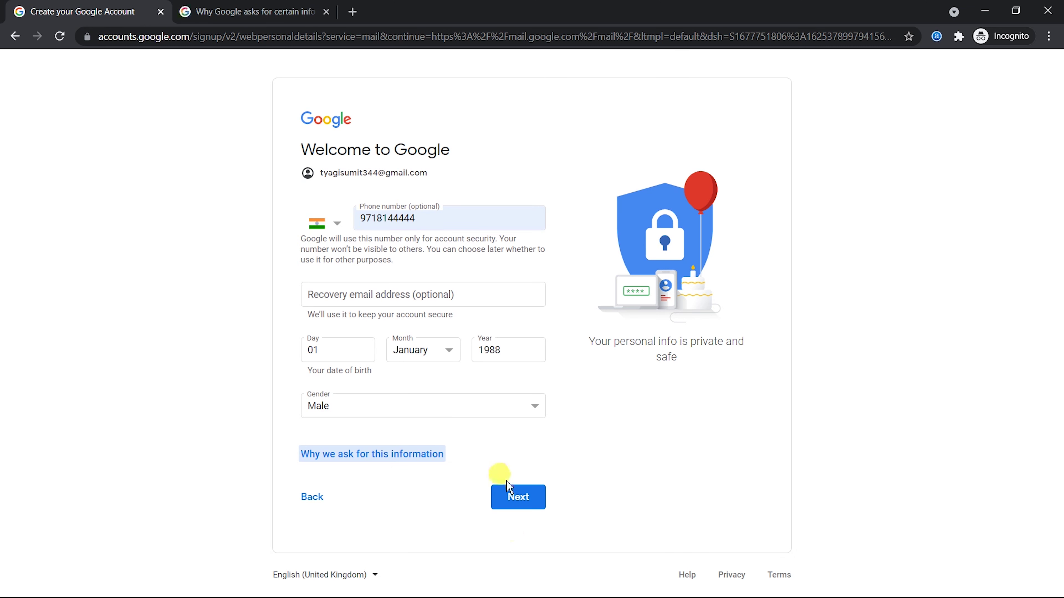
left_click(511, 495)
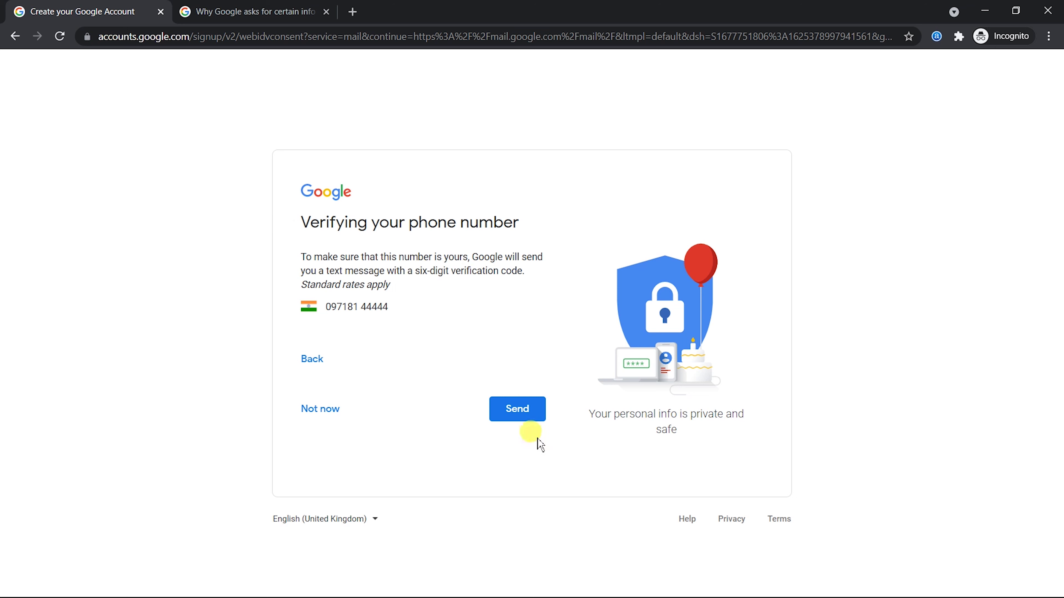
Have a code texted to the phone, enter the six-digit verification code, and verify.
left_click(526, 413)
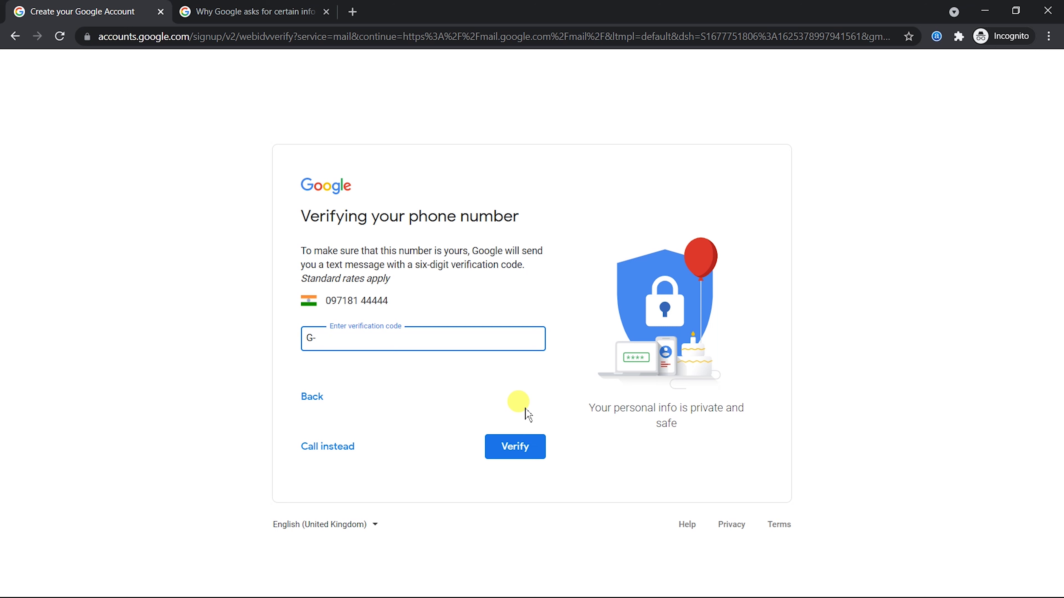
left_click(517, 452)
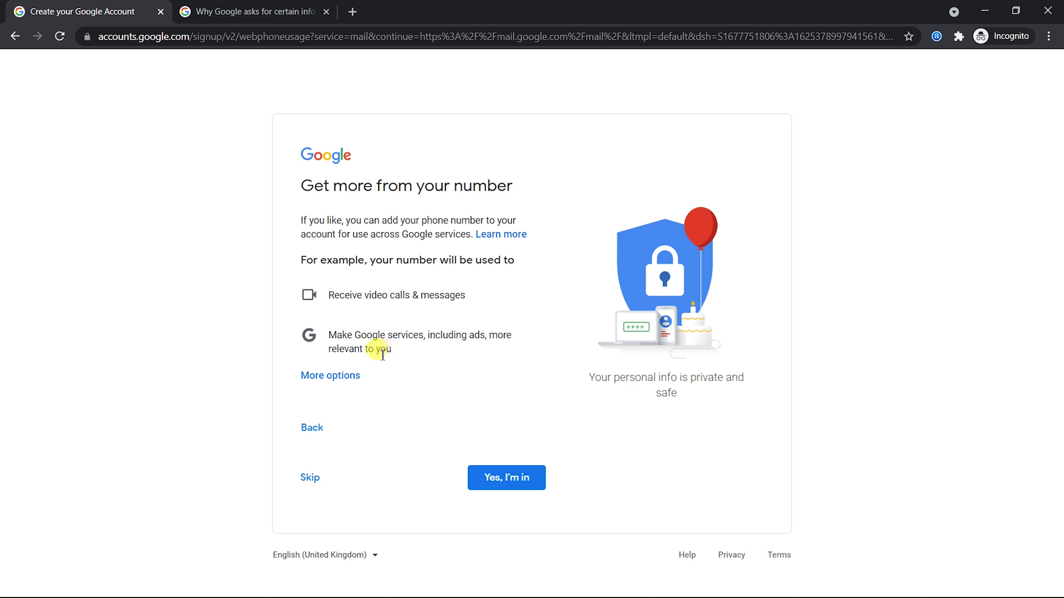
Under More options choose 'Add my number for account security only' and confirm with Done.
left_click(337, 376)
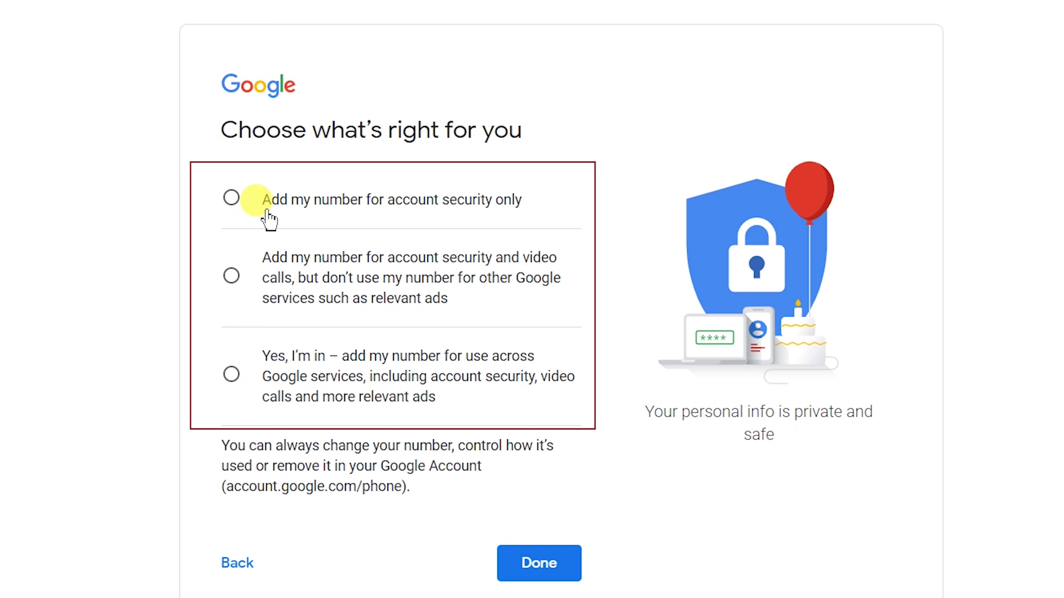
left_click(231, 198)
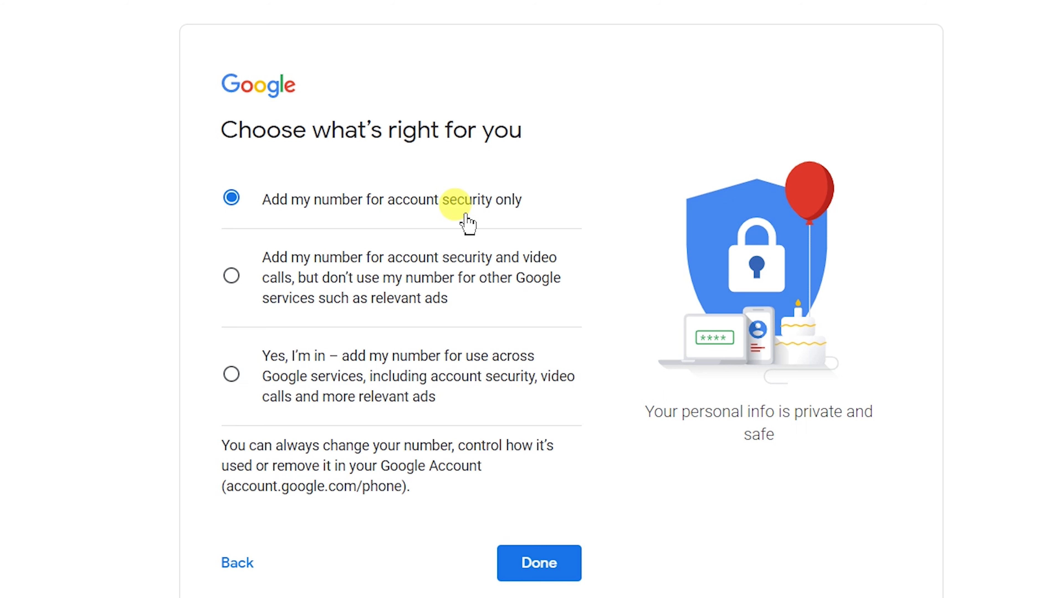
left_click(559, 570)
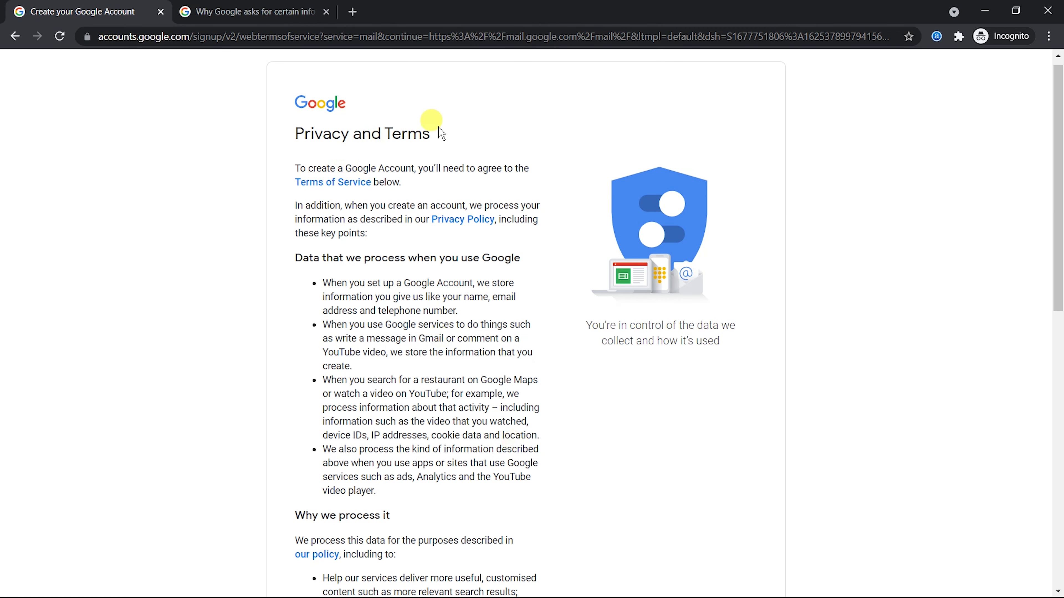
Scroll through Privacy and Terms and agree to them to create the account.
scroll(441, 134, "down", 10)
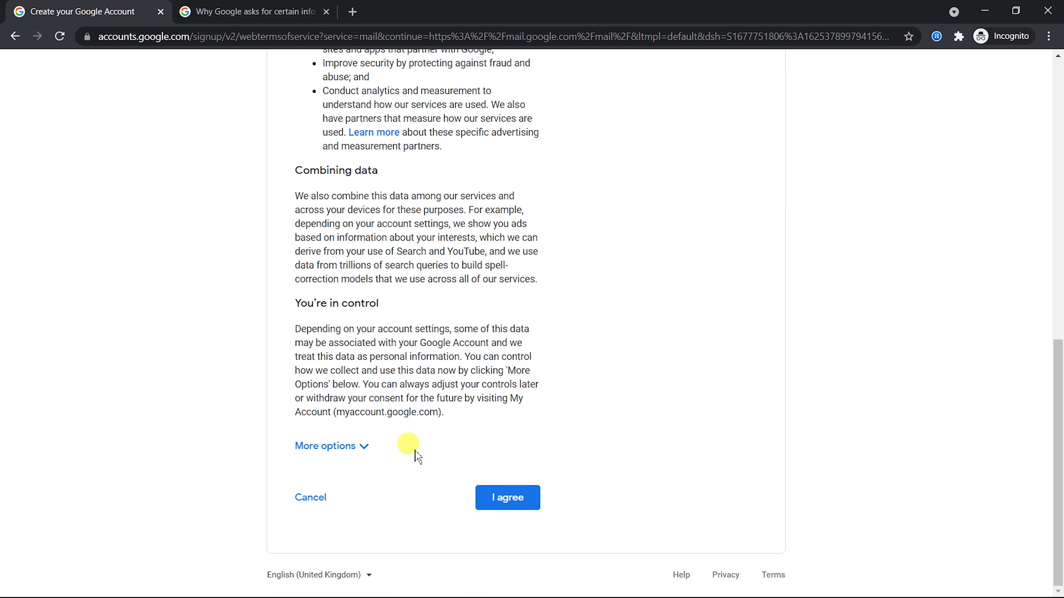
left_click(504, 504)
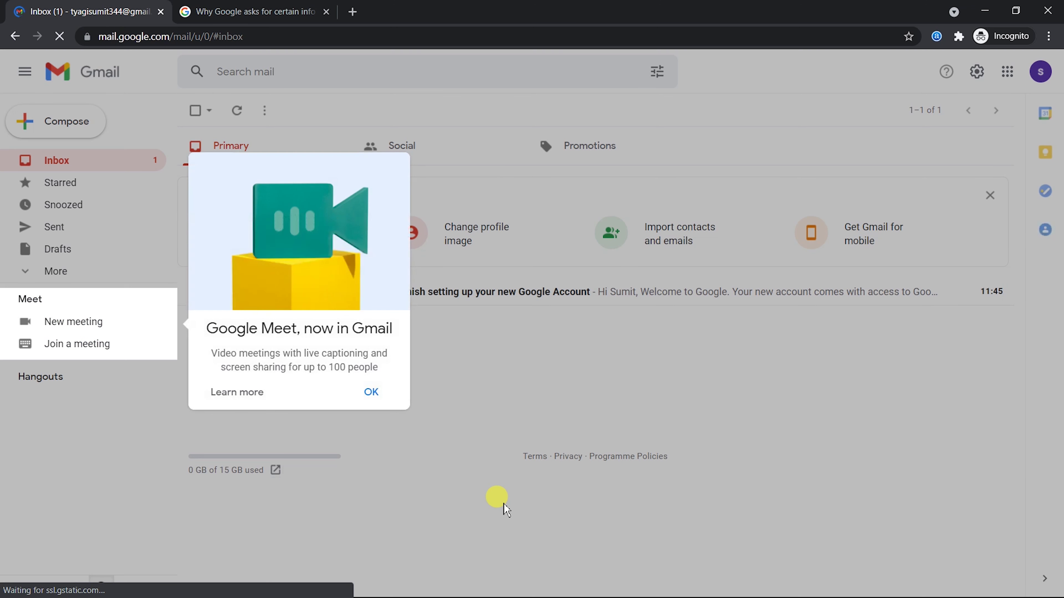
Dismiss the 'Google Meet, now in Gmail' popup with OK.
left_click(371, 391)
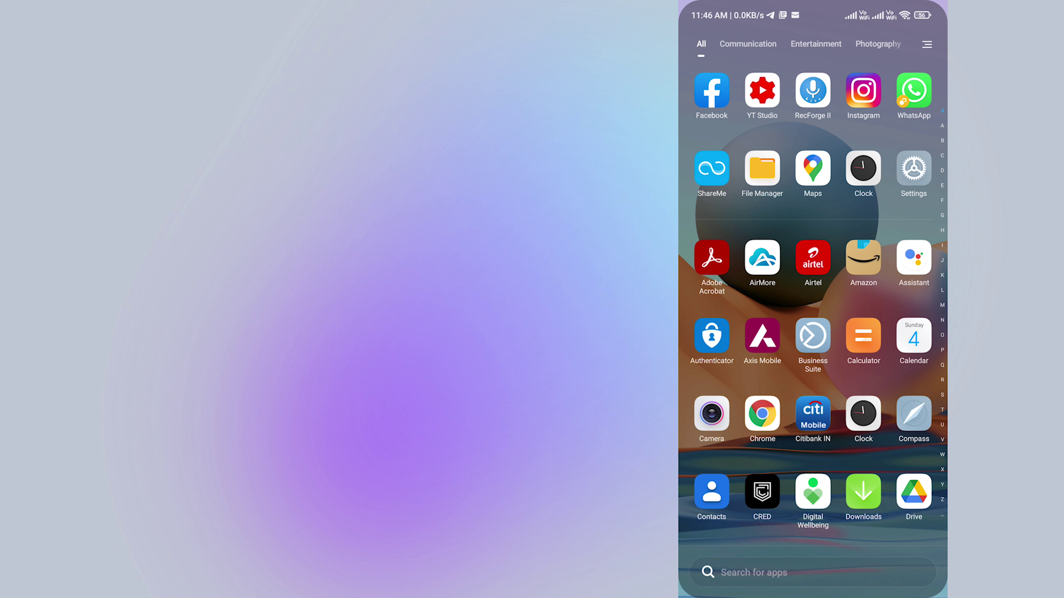
Find and launch the Gmail app via app search, then browse its mailbox list.
left_click(812, 573)
type("G")
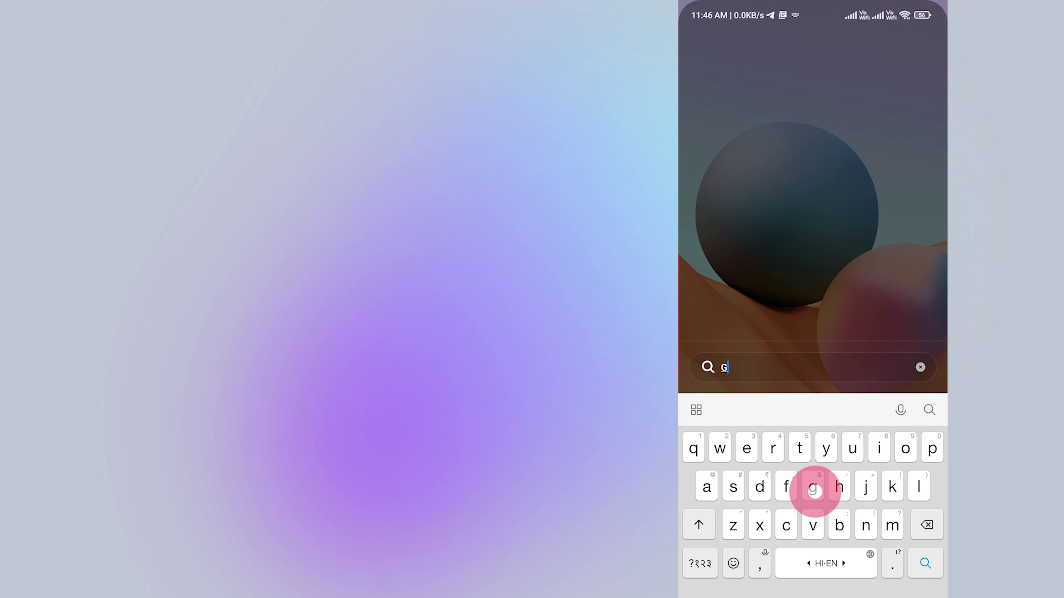
type("ma")
left_click(712, 289)
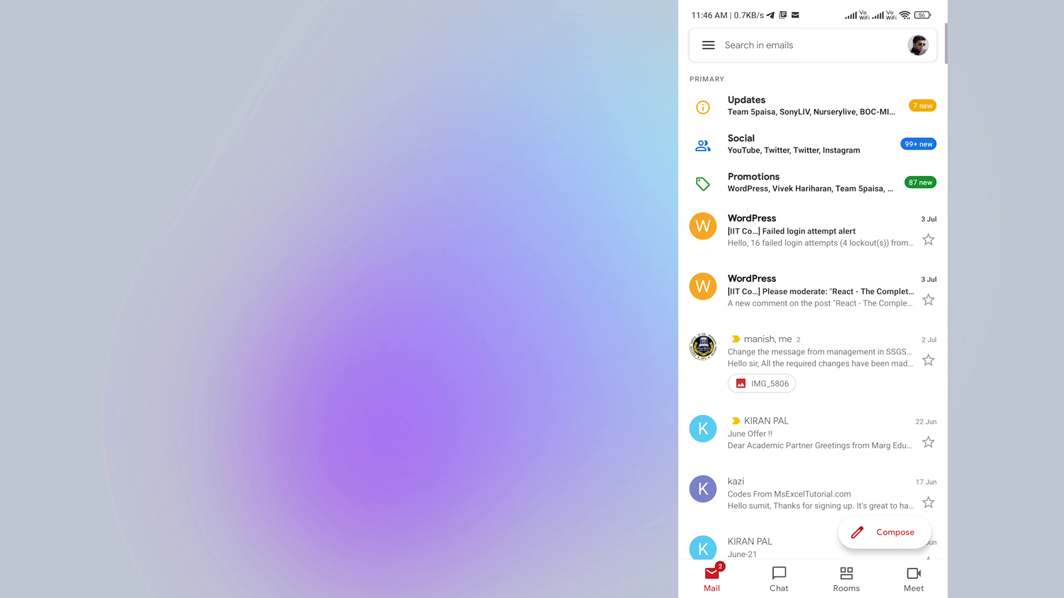
left_click(708, 45)
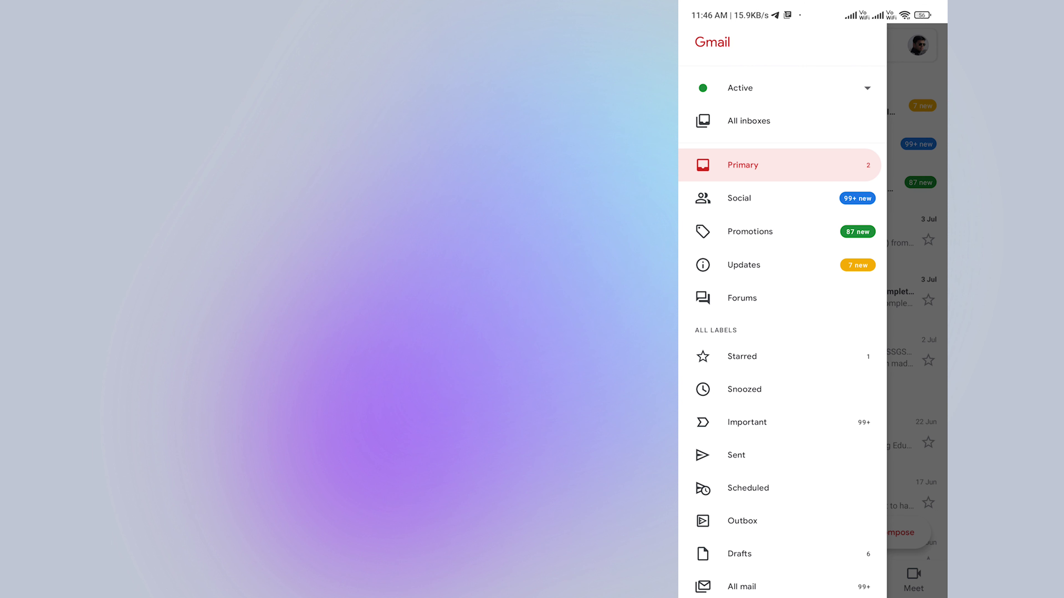
scroll(841, 174, "down", 20)
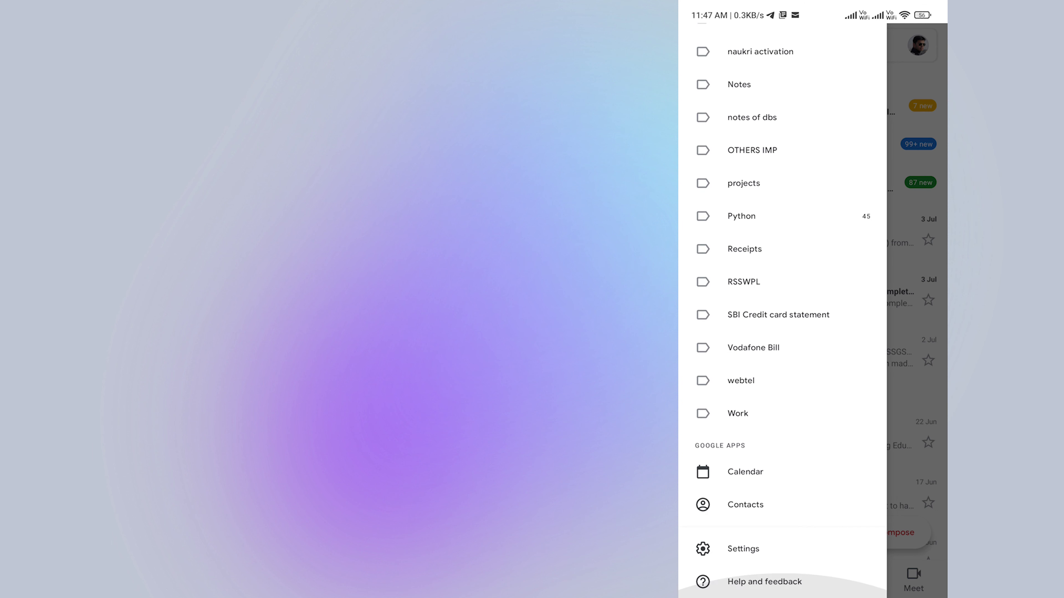
scroll(841, 174, "up", 20)
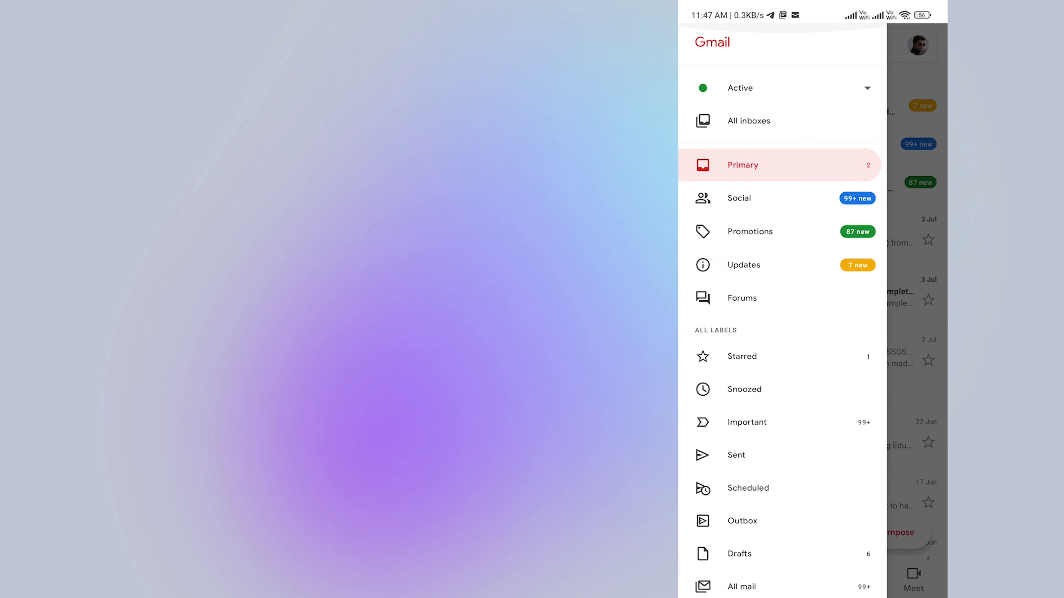
left_click(920, 43)
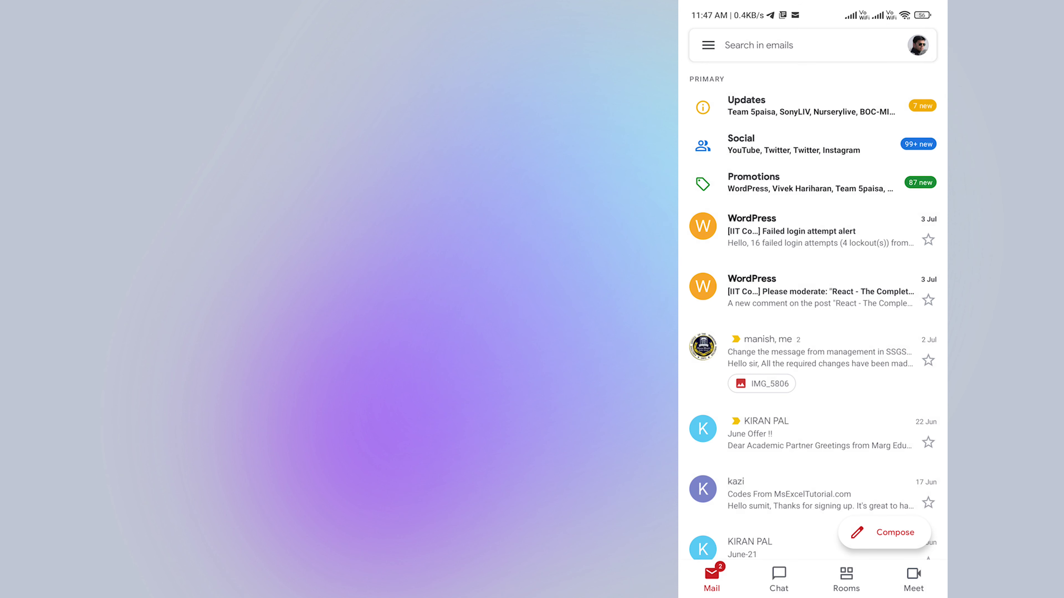
From the profile avatar's account list, choose Add another account.
left_click(917, 45)
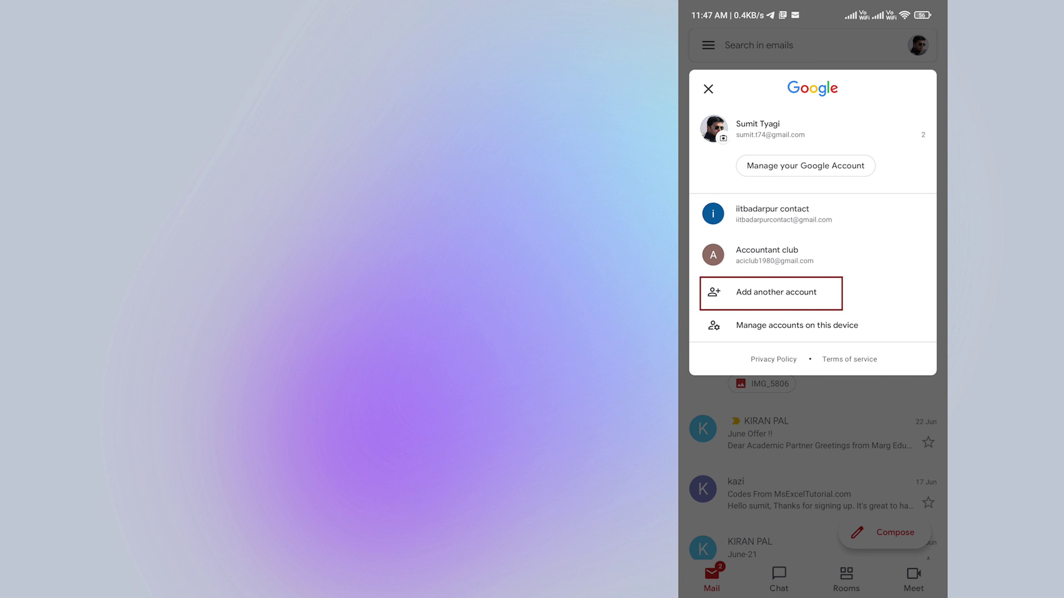
left_click(874, 406)
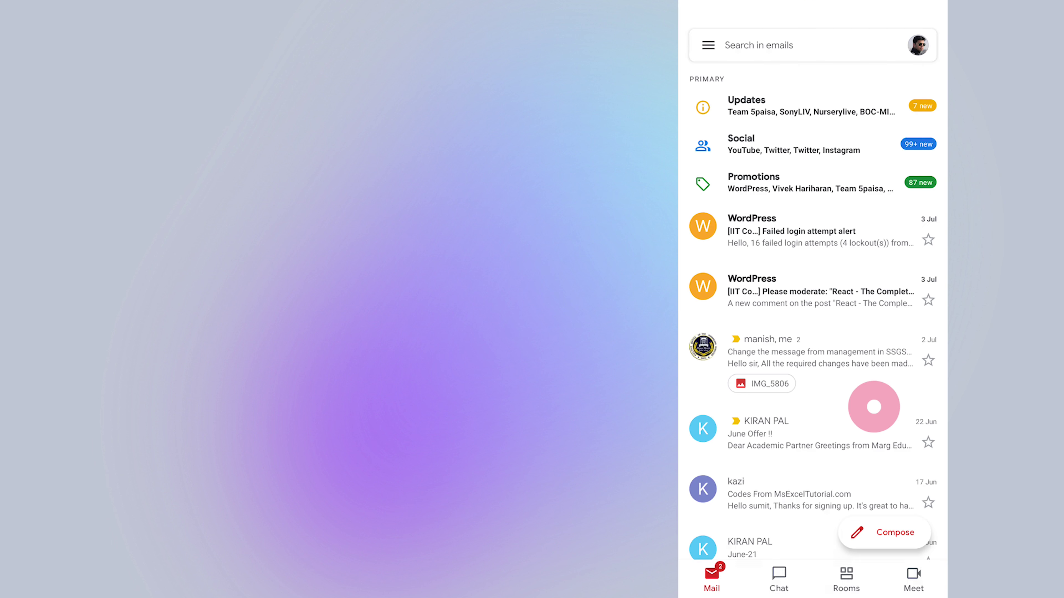
left_click(917, 45)
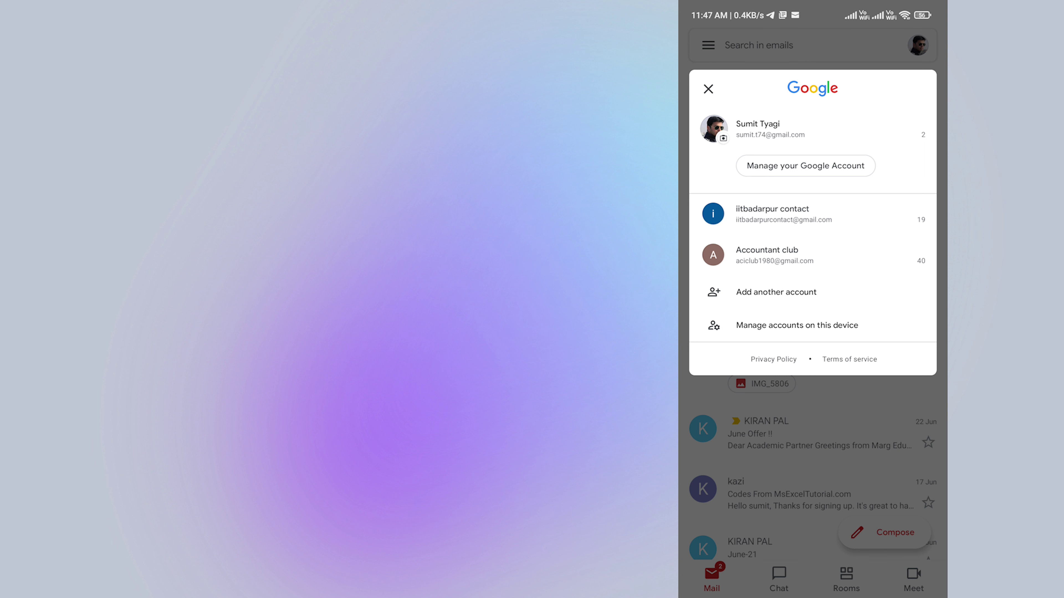
left_click(776, 292)
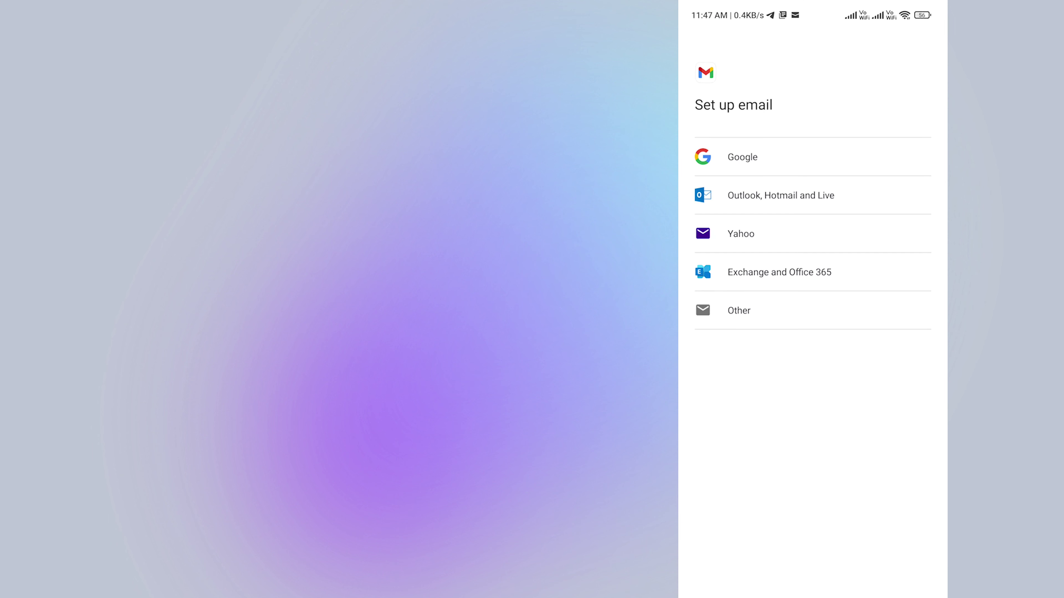